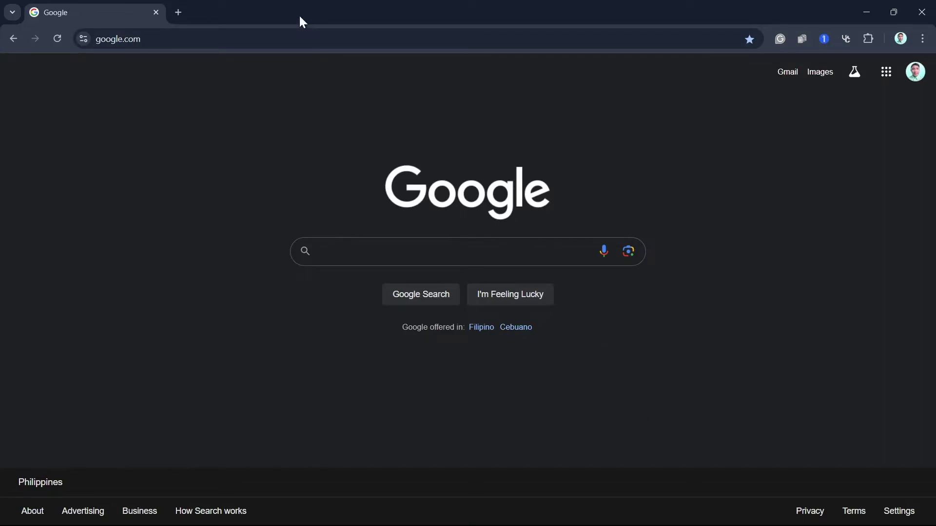
Step: Run a Google search in Chrome for 'google family link'
left_click(314, 45)
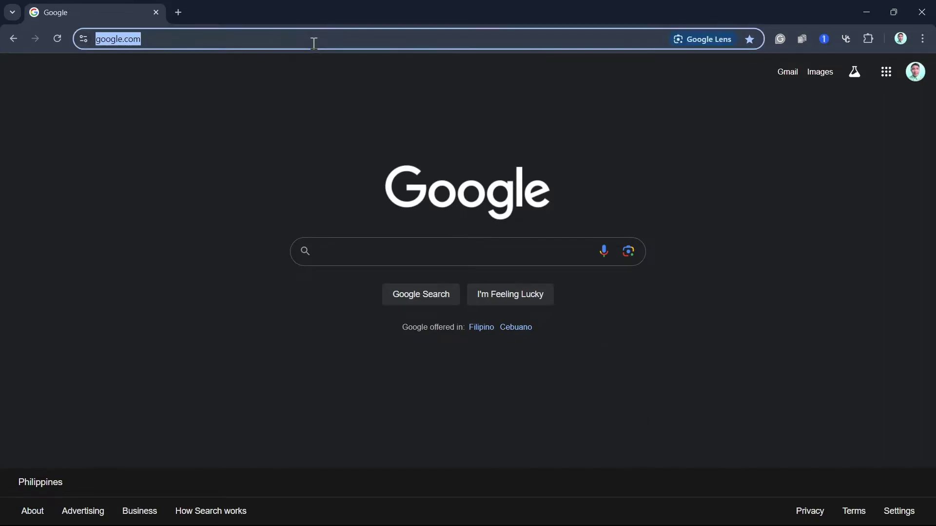
left_click(420, 255)
type("oog")
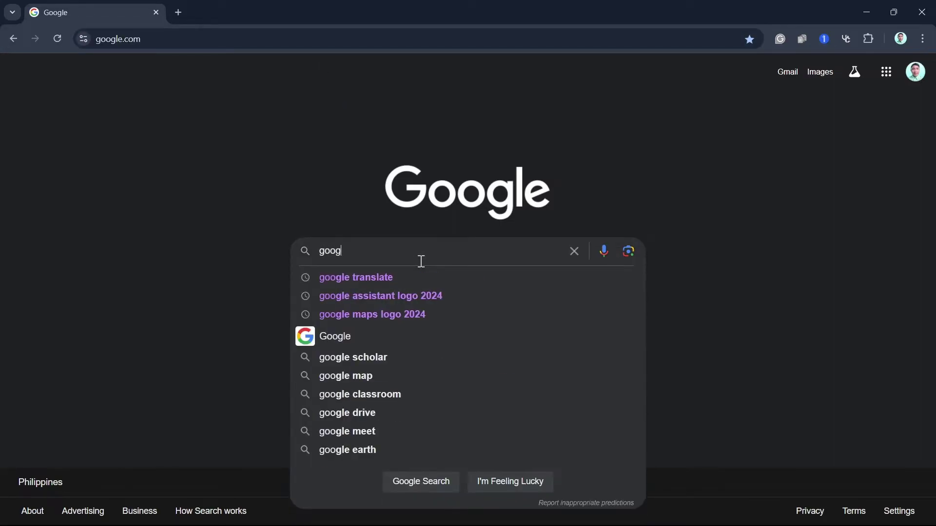
type("le family link")
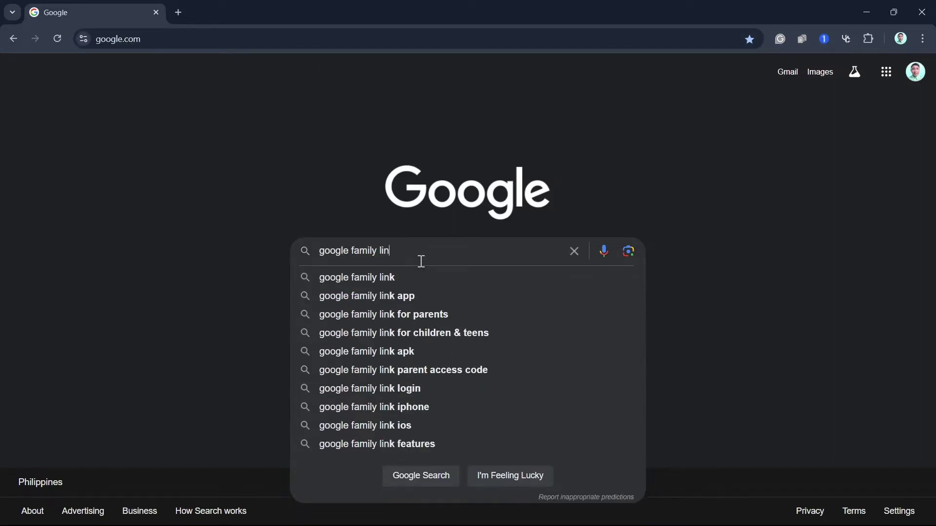
key("Return")
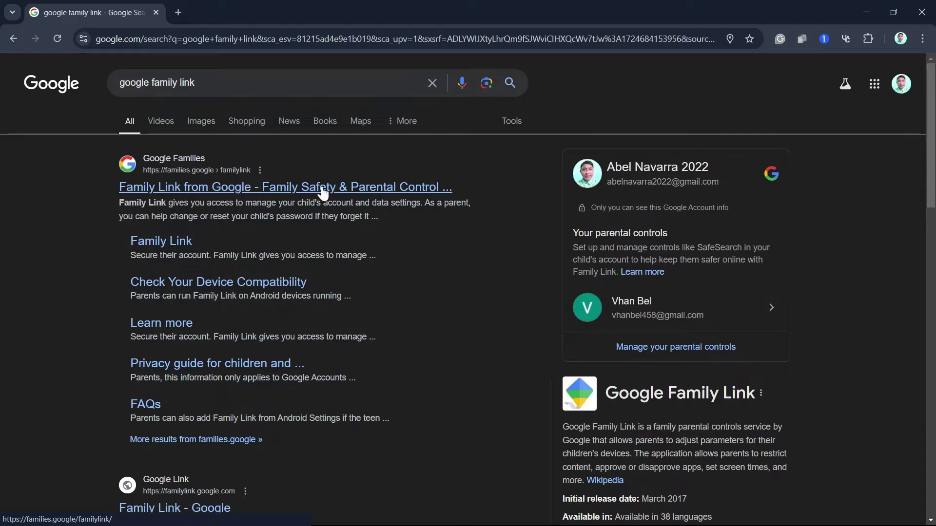
Step: Open the 'Family Link from Google' result and highlight its 'Help keep your family safer online' heading
left_click(429, 189)
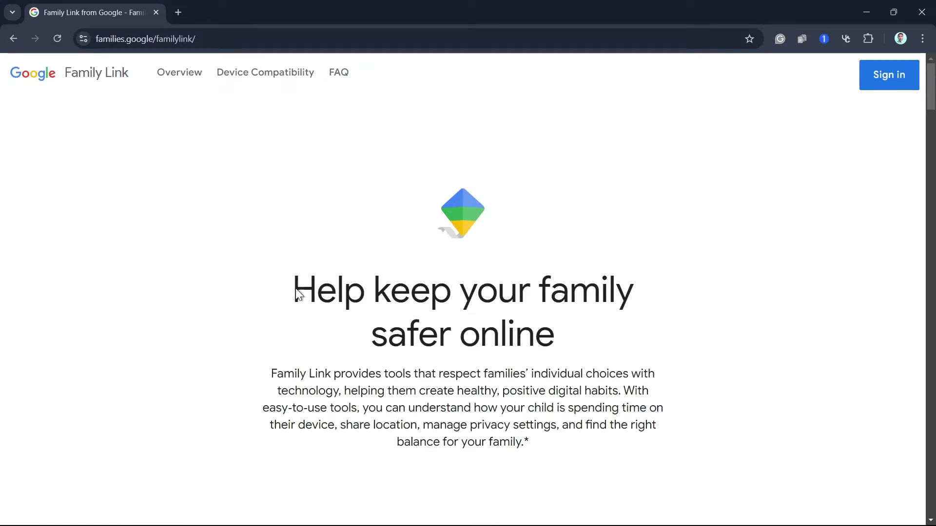
left_click_drag(295, 290, 667, 340)
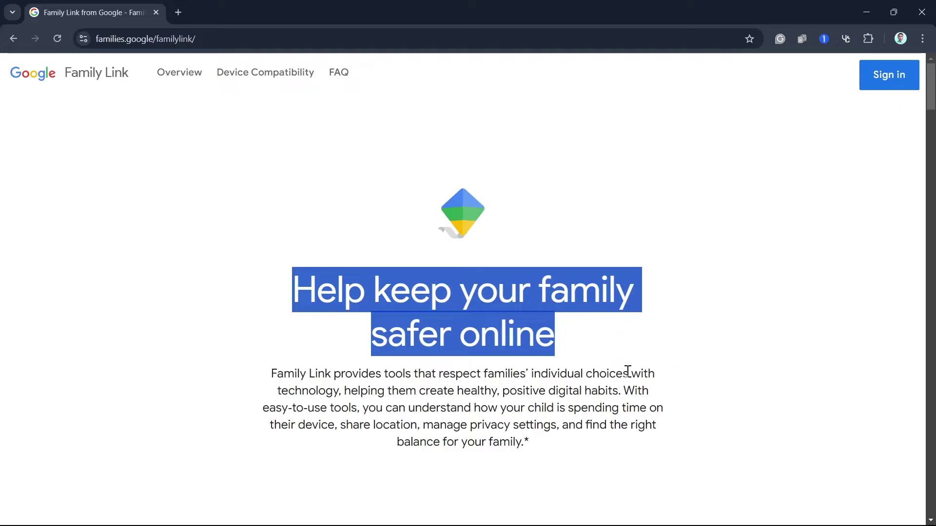
scroll(422, 355, "down", 3)
scroll(584, 351, "down", 3)
scroll(631, 337, "down", 5)
scroll(625, 333, "down", 5)
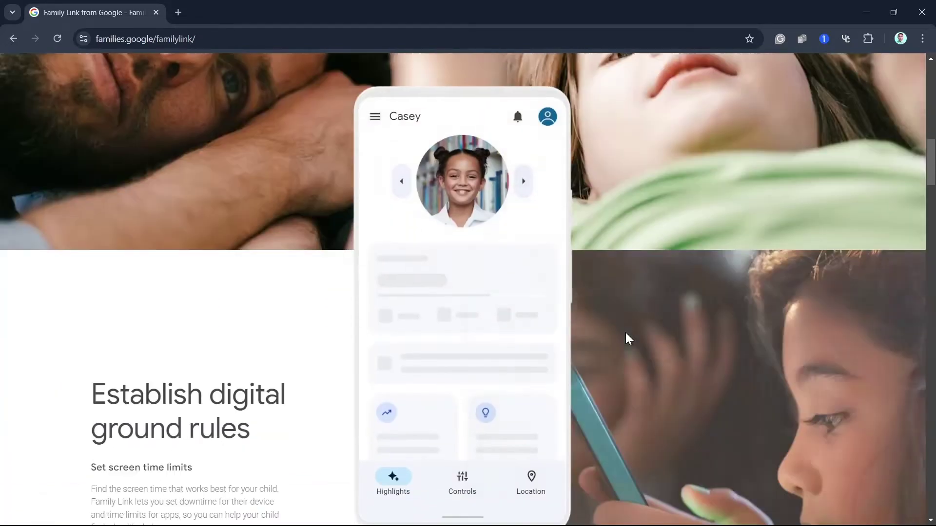
scroll(625, 333, "down", 3)
left_click_drag(91, 196, 285, 242)
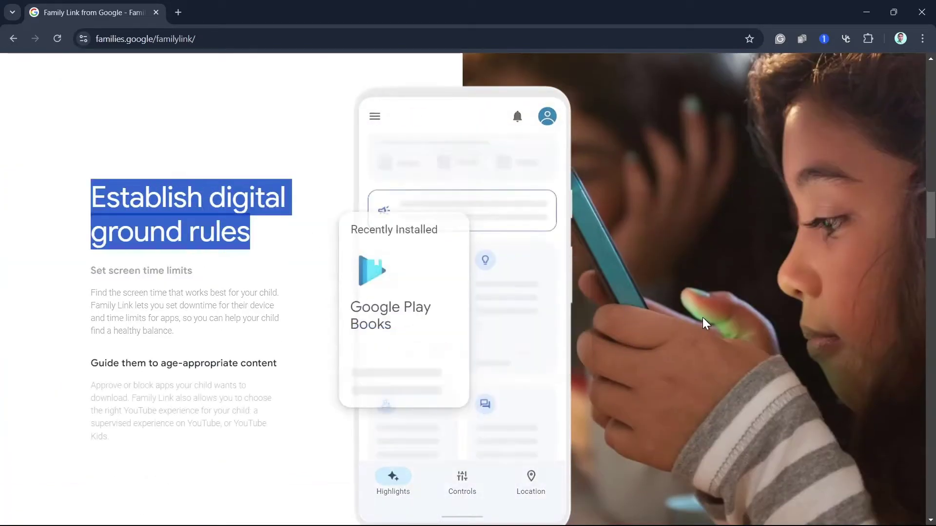
scroll(704, 323, "down", 3)
scroll(704, 324, "down", 3)
left_click_drag(654, 169, 841, 237)
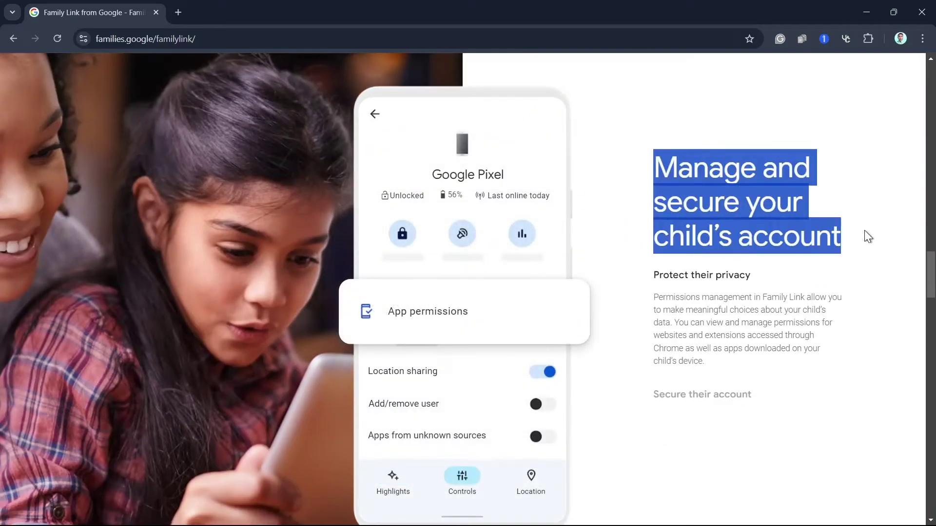
scroll(865, 231, "down", 5)
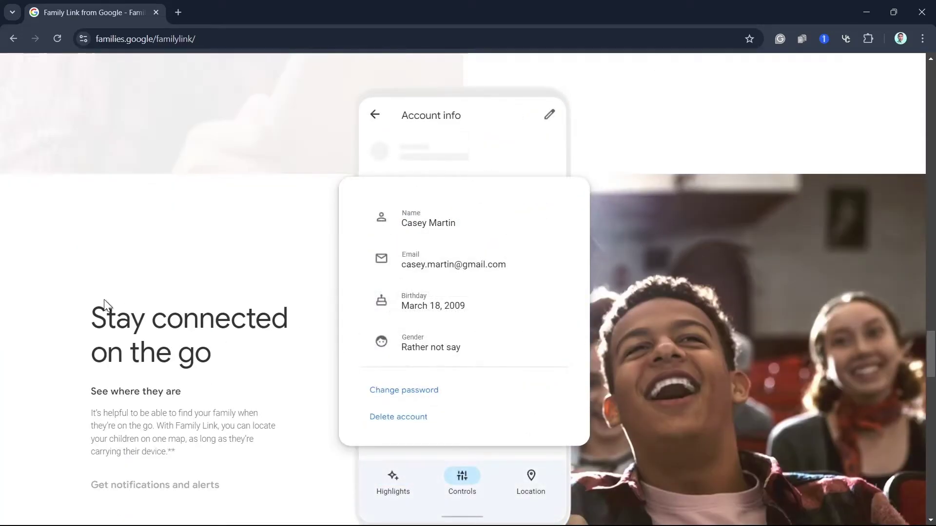
scroll(552, 373, "down", 3)
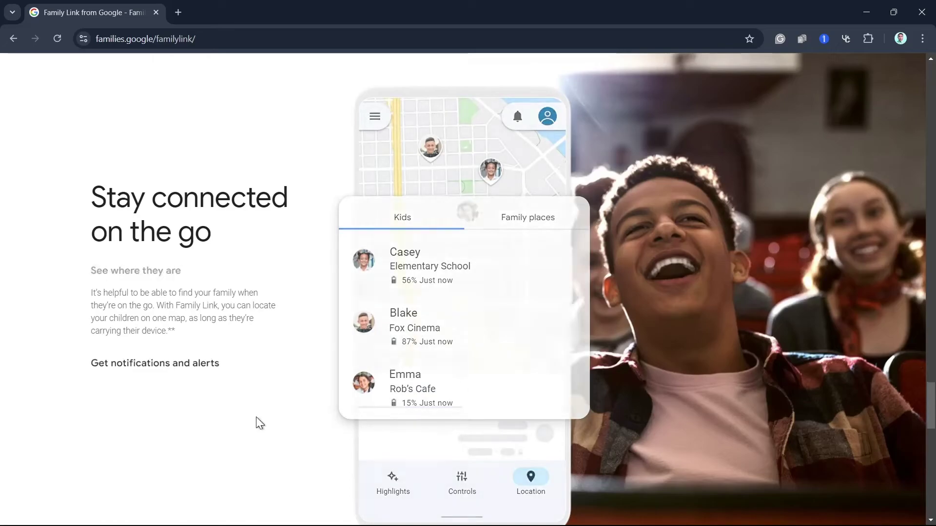
scroll(254, 414, "down", 3)
scroll(712, 365, "down", 5)
scroll(737, 358, "down", 5)
scroll(740, 365, "up", 10)
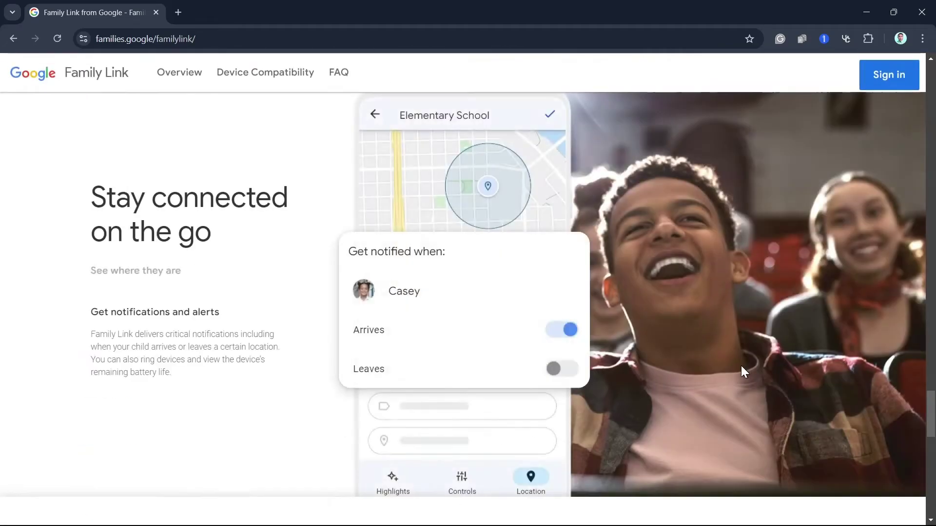
scroll(738, 367, "down", 8)
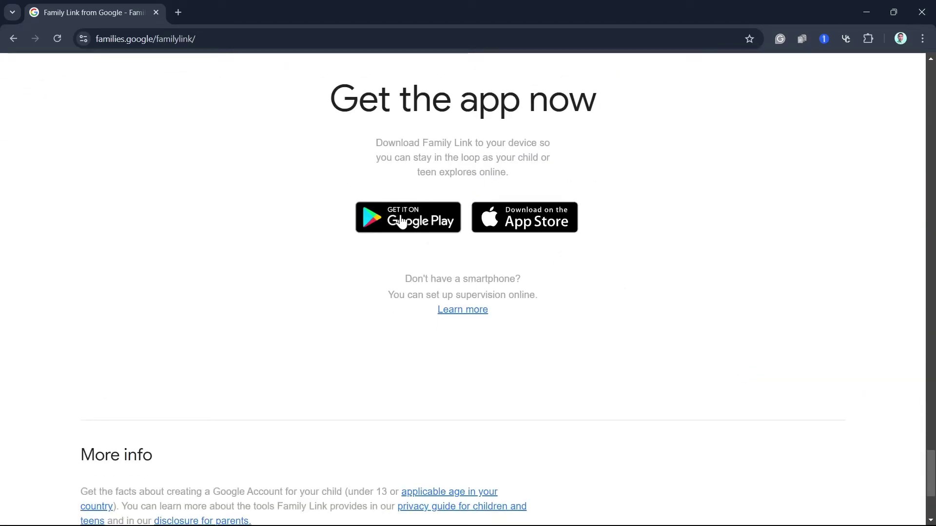
scroll(745, 364, "up", 8)
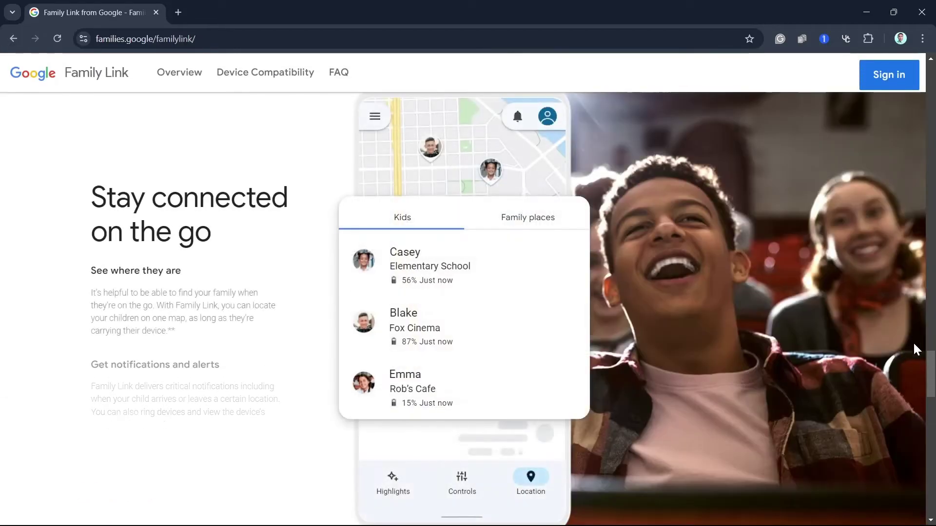
scroll(744, 363, "up", 10)
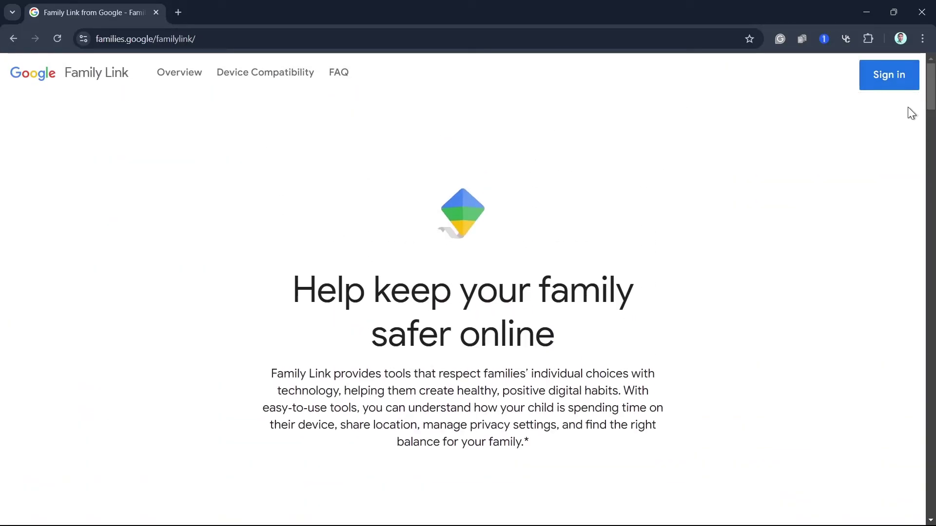
Step: Sign in to the parent dashboard, view Vhan's add-device instructions, and dismiss them with Done
left_click(889, 76)
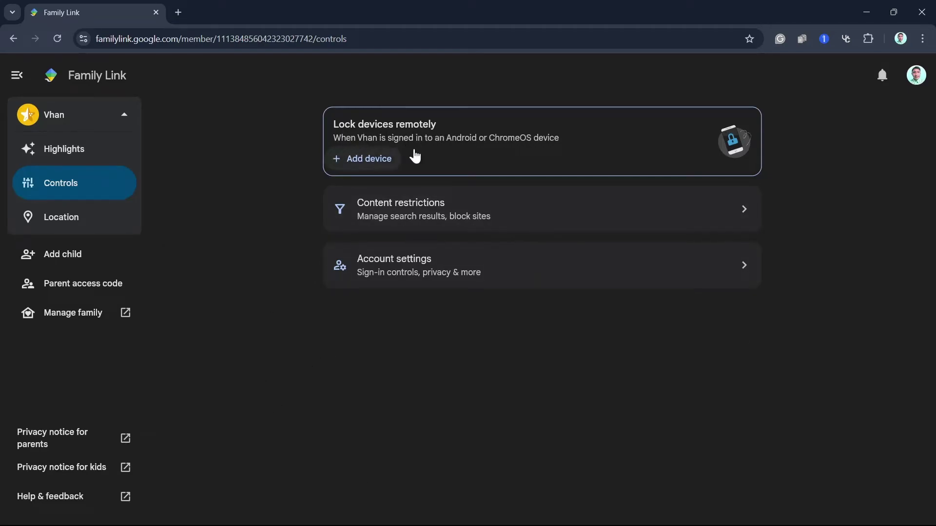
left_click(373, 162)
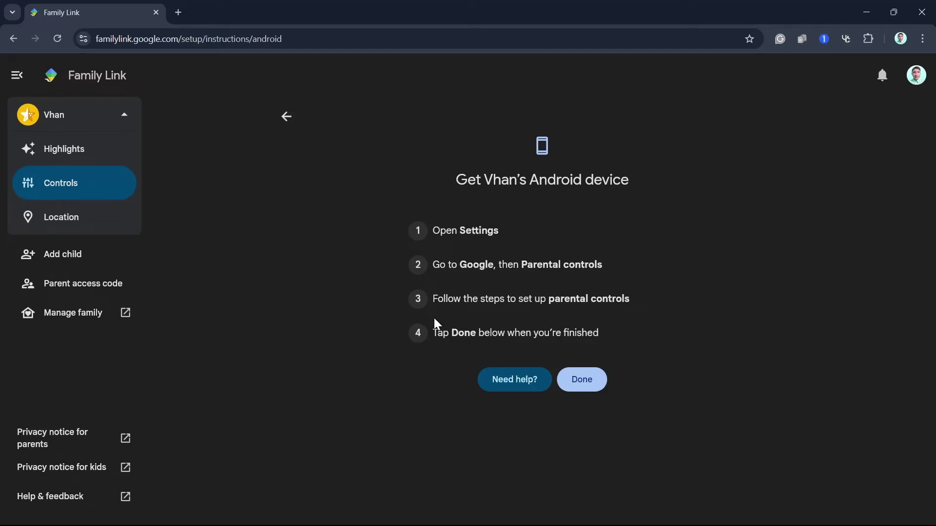
left_click(582, 379)
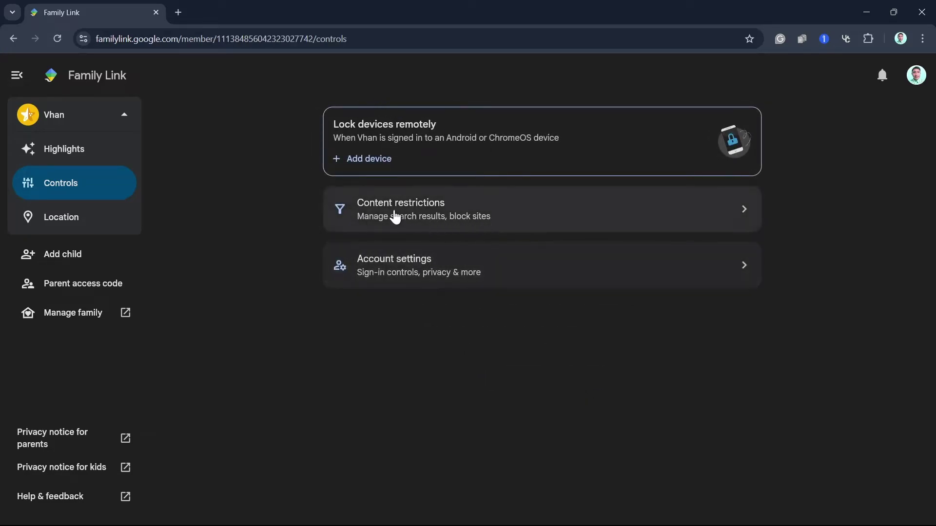
Step: View Vhan's content restrictions for Google services twice, returning to Controls each time
left_click(593, 218)
left_click(285, 116)
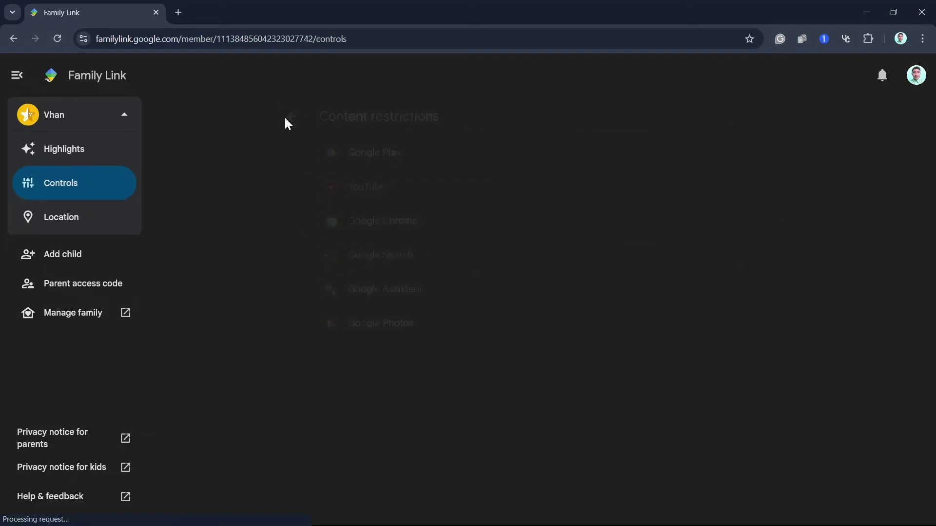
left_click(584, 212)
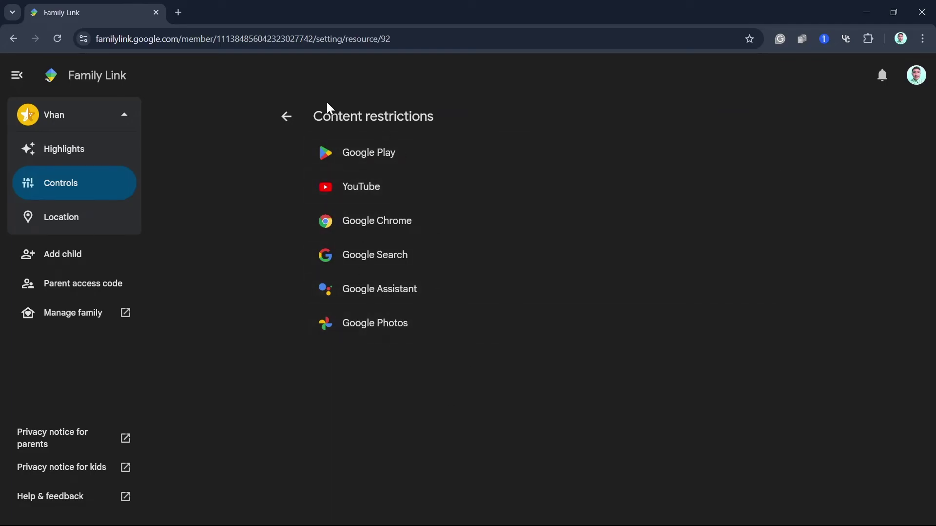
left_click(288, 120)
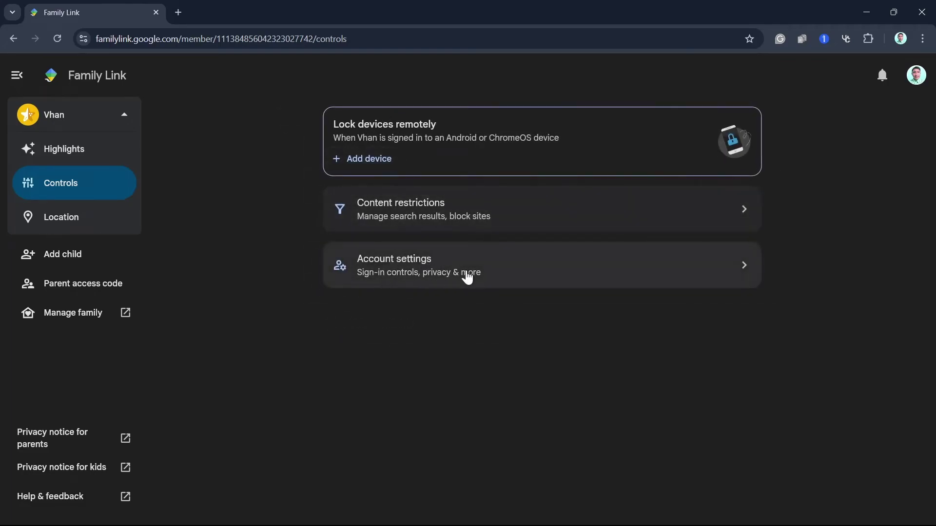
left_click(531, 272)
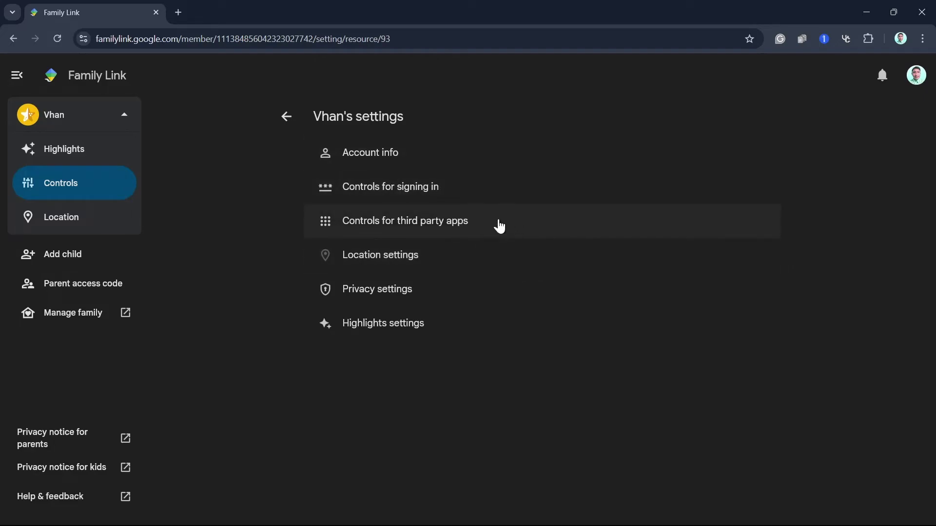
left_click(461, 223)
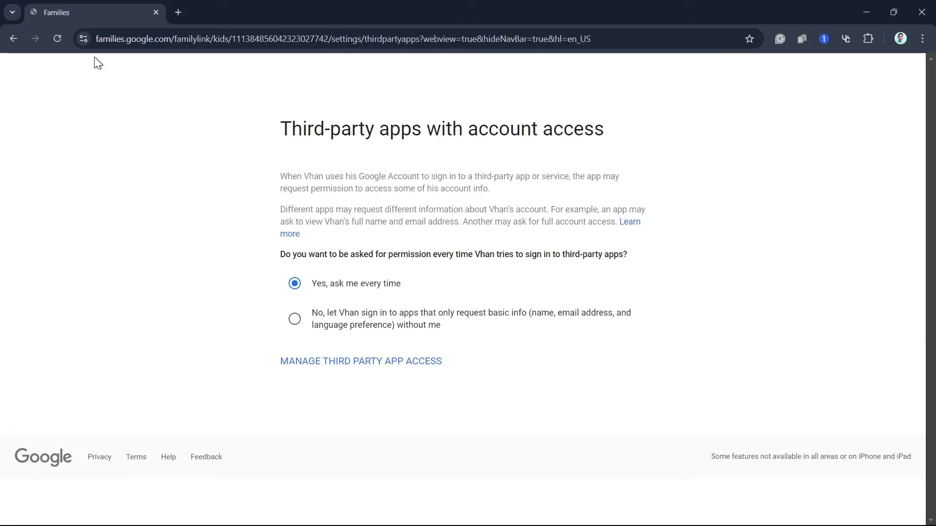
left_click(13, 38)
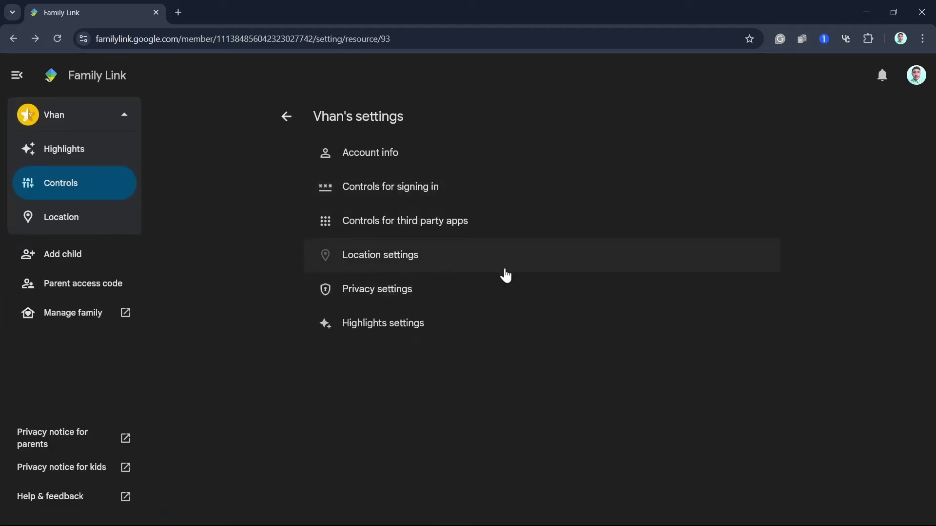
left_click(423, 299)
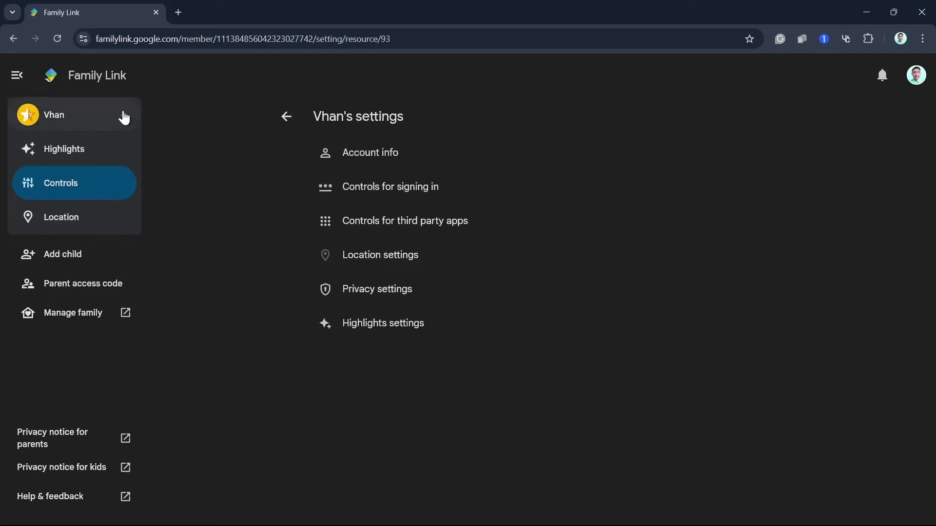
Step: Collapse Vhan's sidebar section, preview Add child, and show the parent access code
left_click(124, 115)
left_click(64, 151)
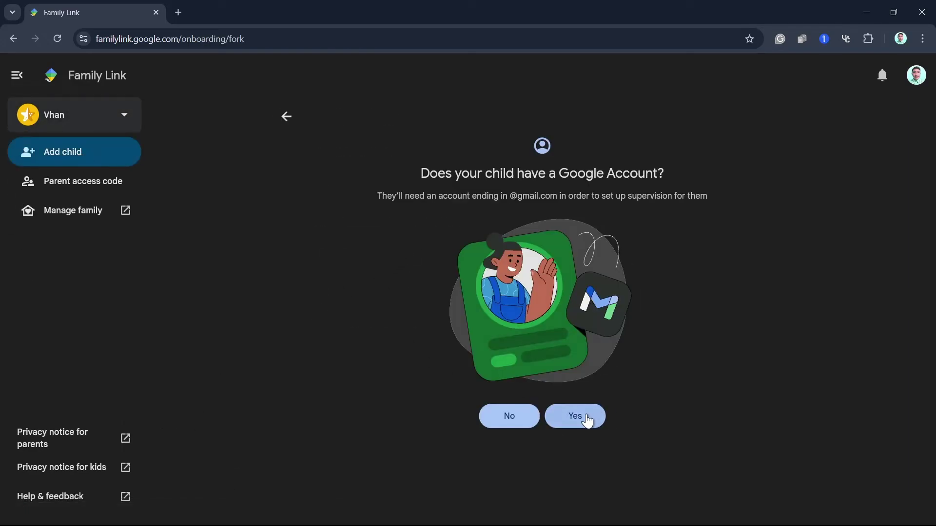
left_click(101, 189)
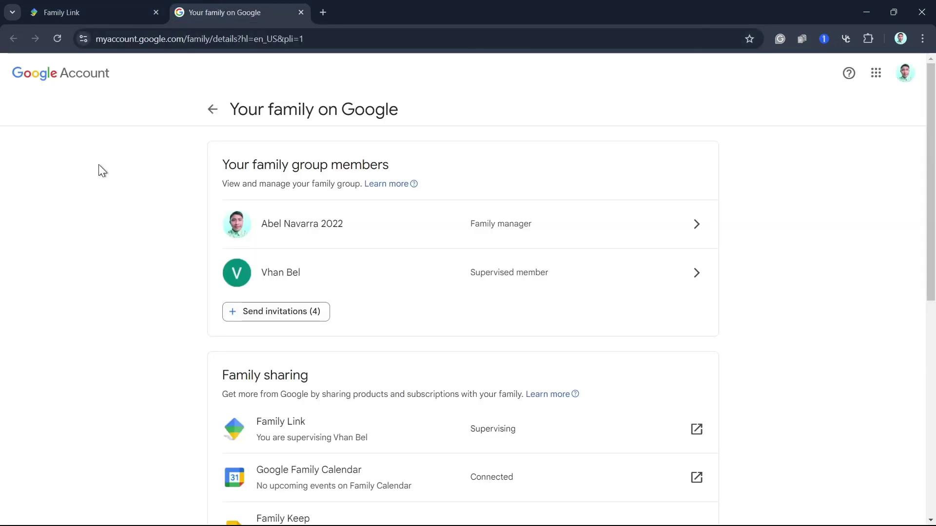
left_click(74, 13)
Step: Open Manage family in its own tab, then switch back to the Family Link tab
left_click(220, 12)
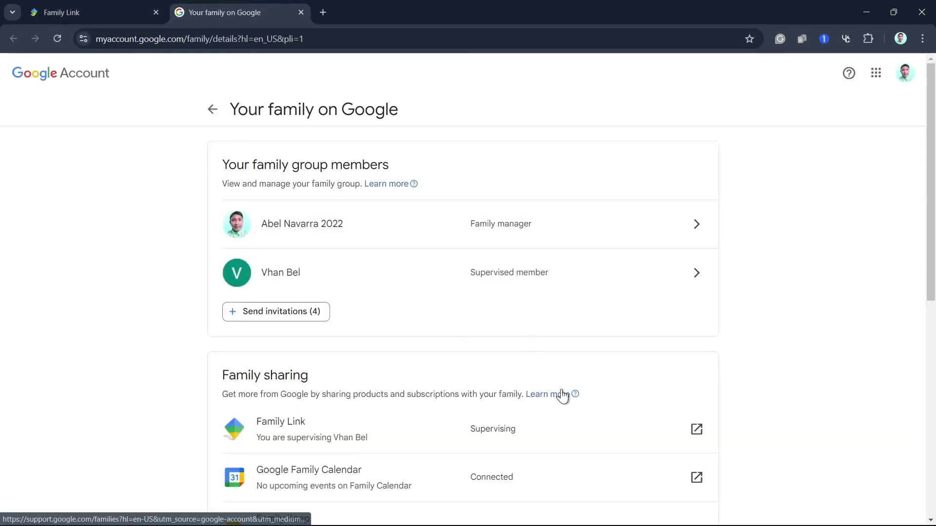
scroll(562, 395, "down", 5)
scroll(561, 395, "up", 5)
left_click_drag(398, 165, 351, 164)
scroll(582, 355, "down", 3)
scroll(487, 366, "down", 3)
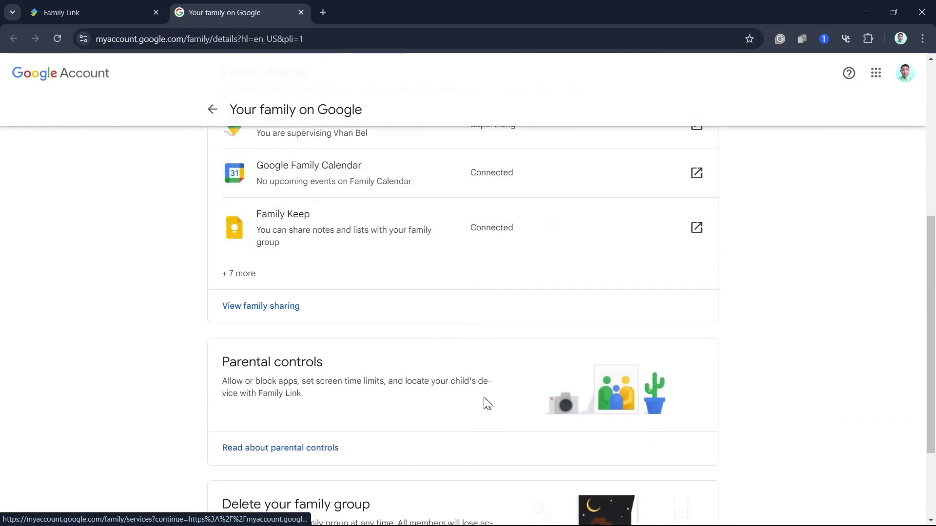
scroll(482, 397, "down", 3)
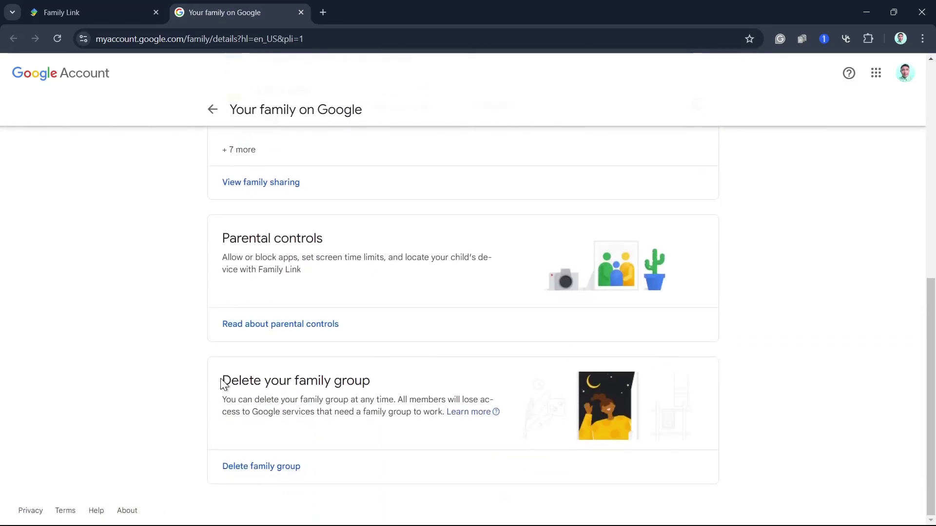
left_click(77, 12)
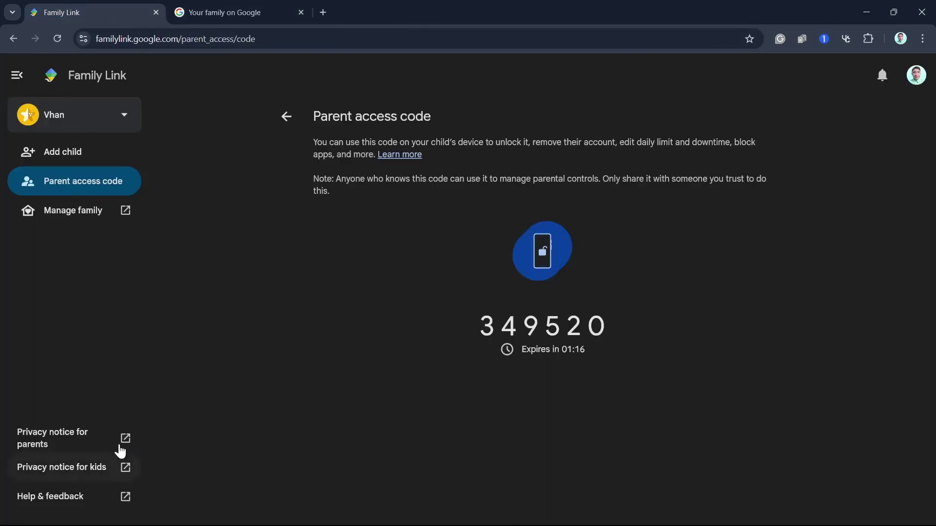
left_click(17, 75)
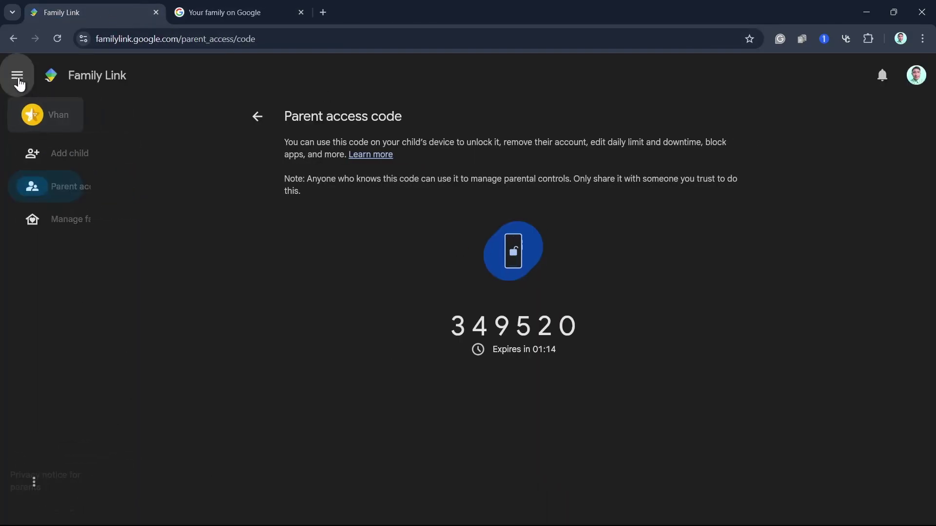
left_click(18, 76)
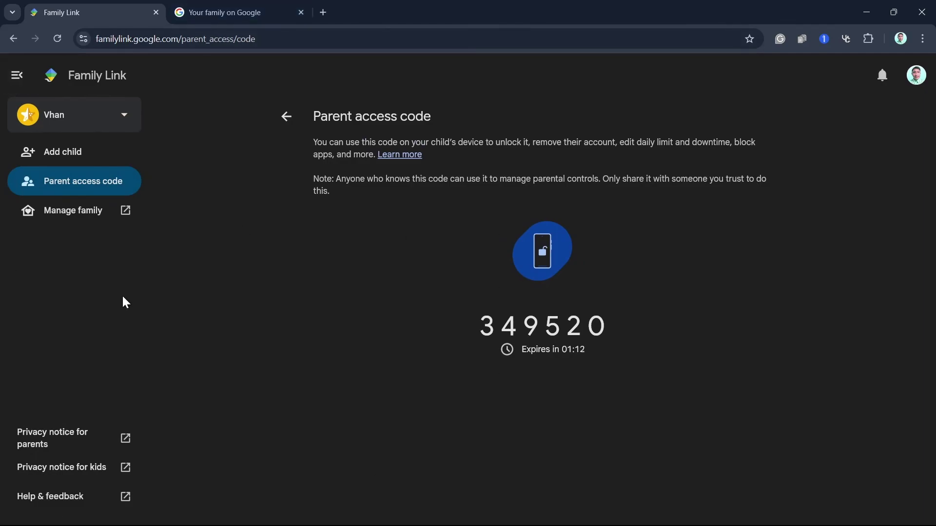